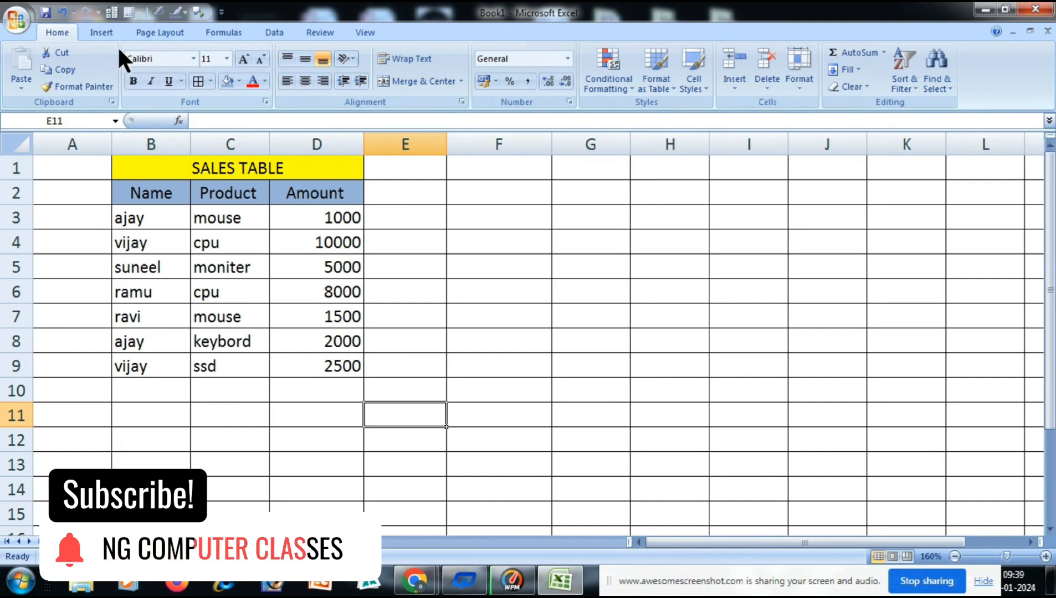
# Start a new PivotTable using the sales data in Sheet1 range B2:D9, including the header row, as its source.
pyautogui.click(102, 33)
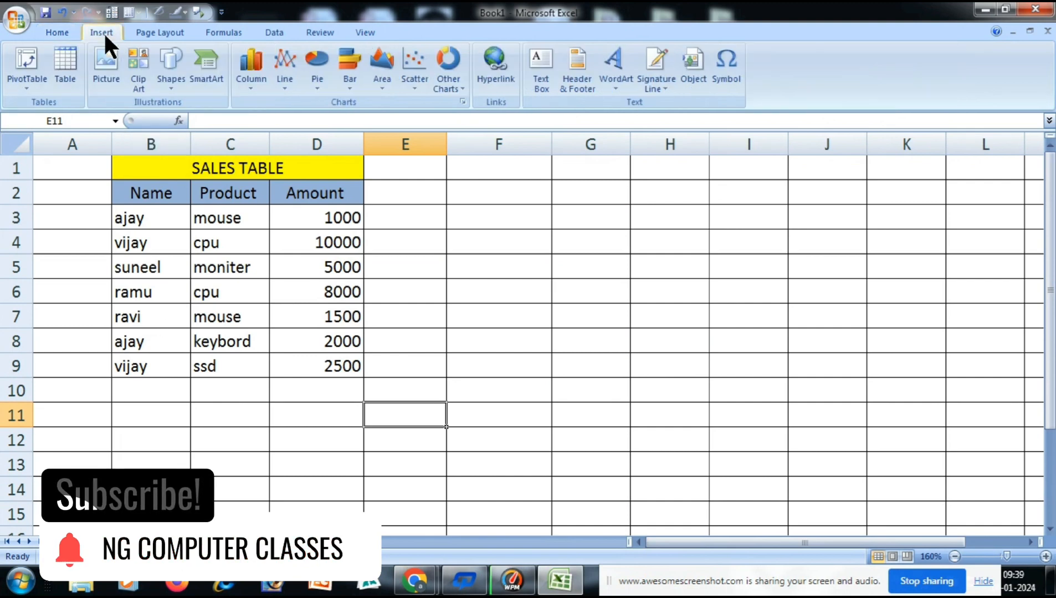
pyautogui.click(22, 82)
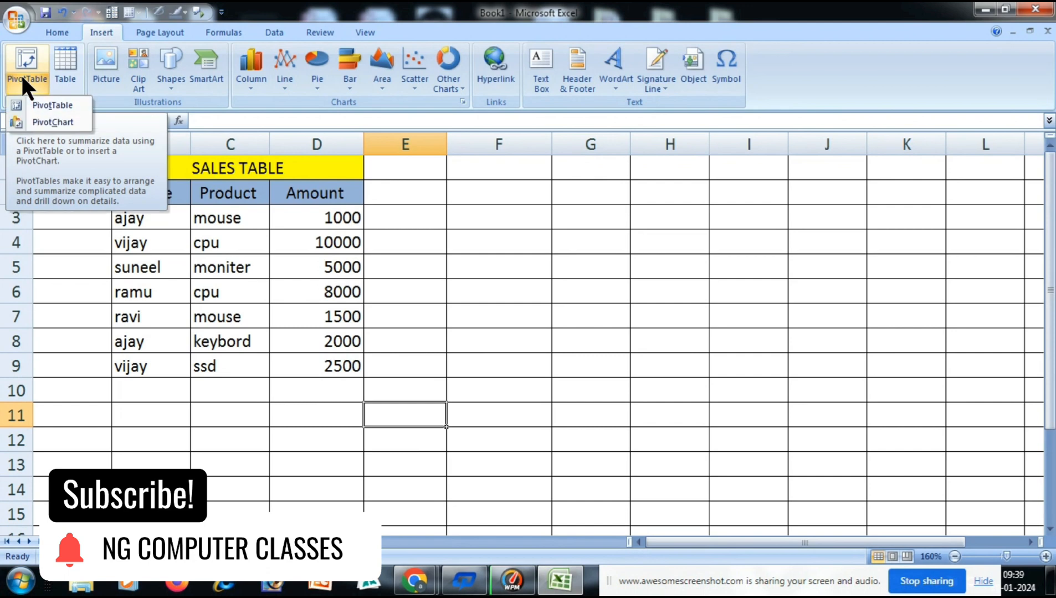
pyautogui.click(56, 105)
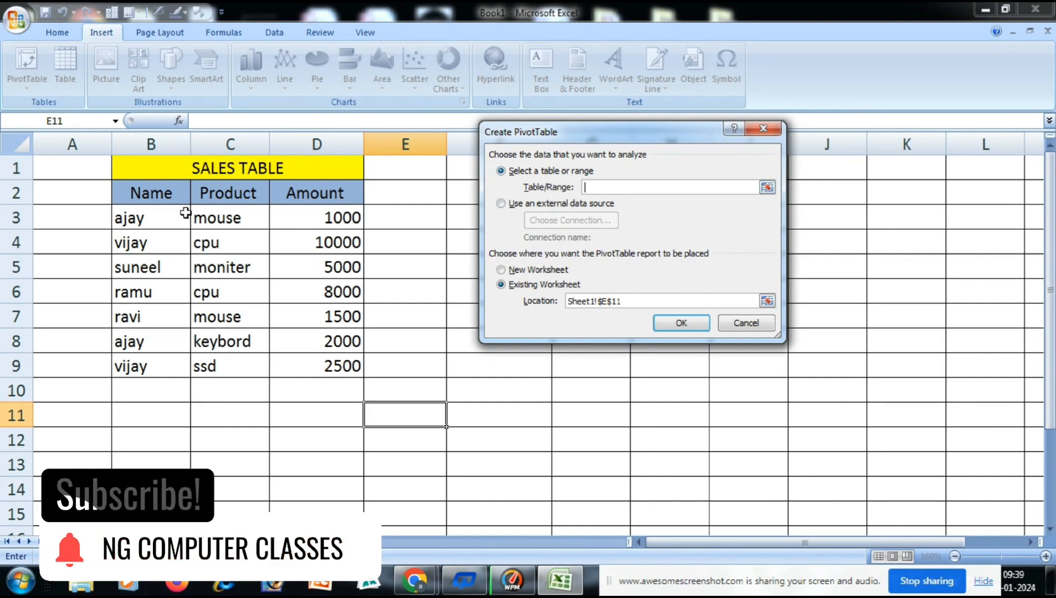
pyautogui.moveTo(139, 190); pyautogui.dragTo(321, 365)
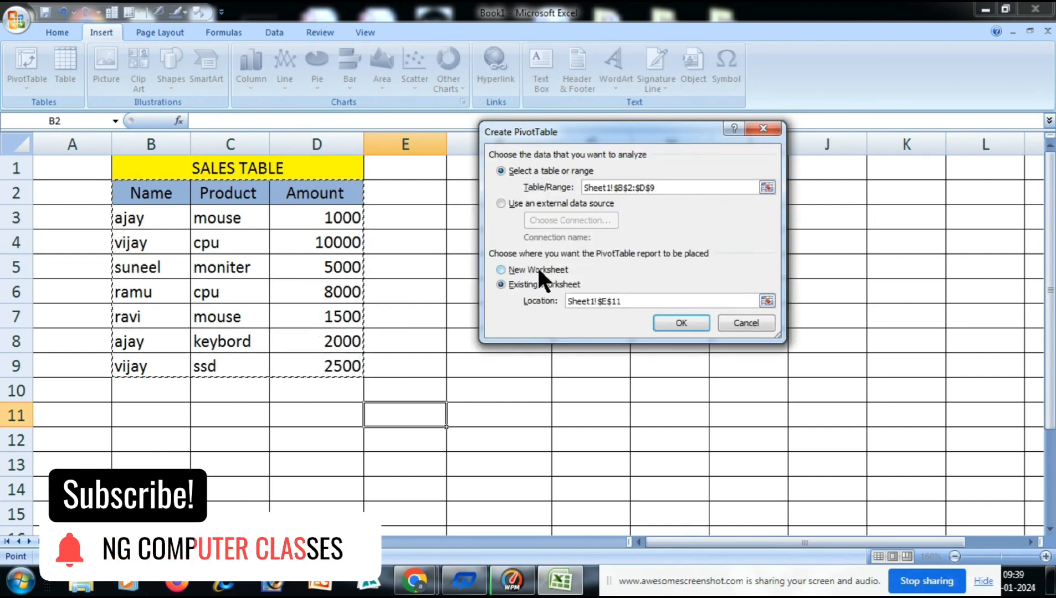
# Place the PivotTable in the existing worksheet at Sheet1 cell F3 and create it.
pyautogui.click(501, 270)
pyautogui.click(502, 284)
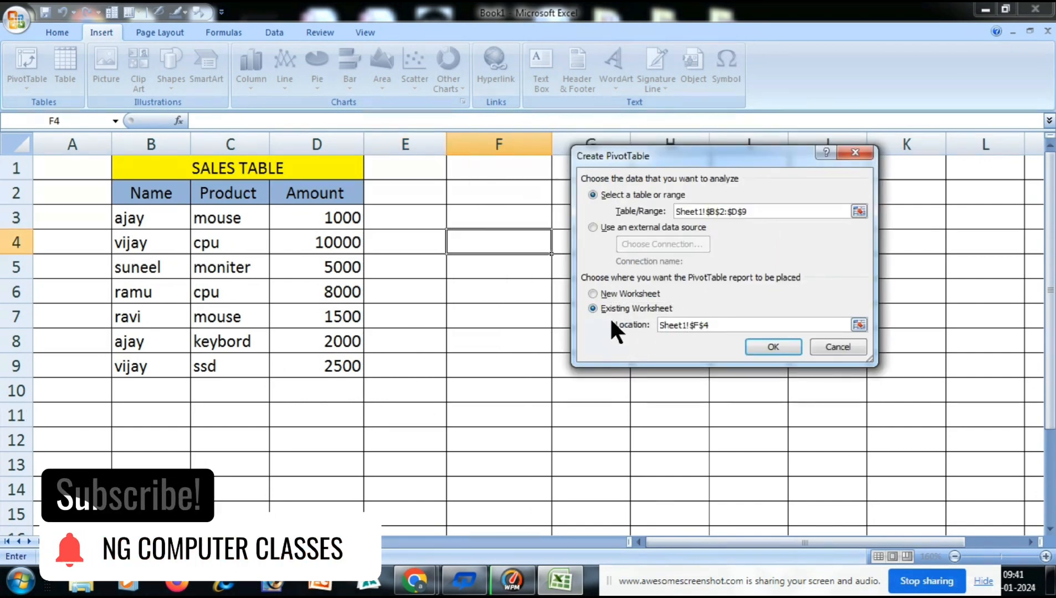
pyautogui.click(726, 327)
pyautogui.press('BackSpace')
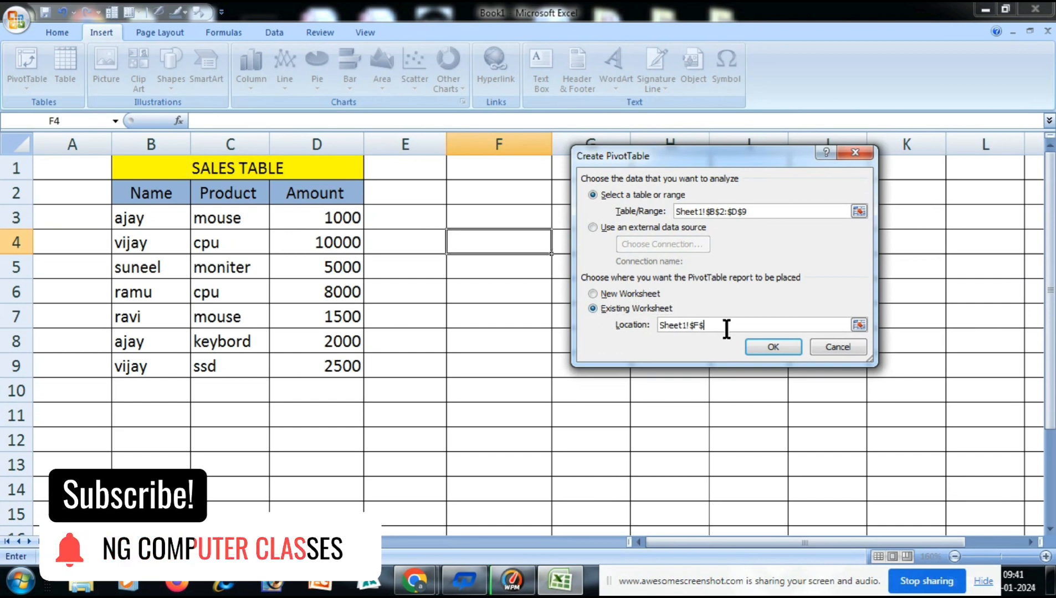
pyautogui.click(481, 215)
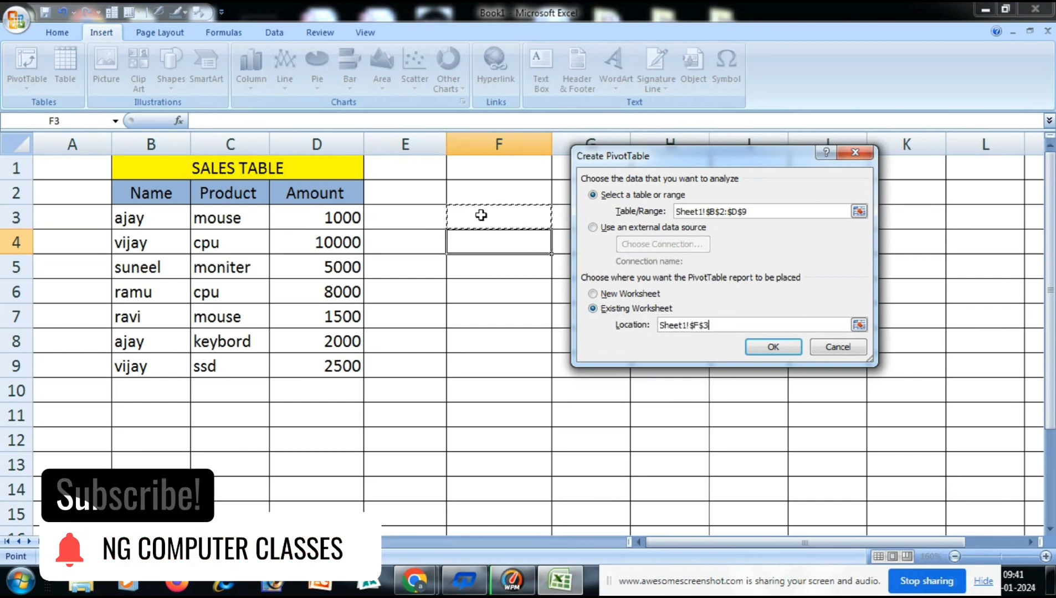
pyautogui.click(774, 347)
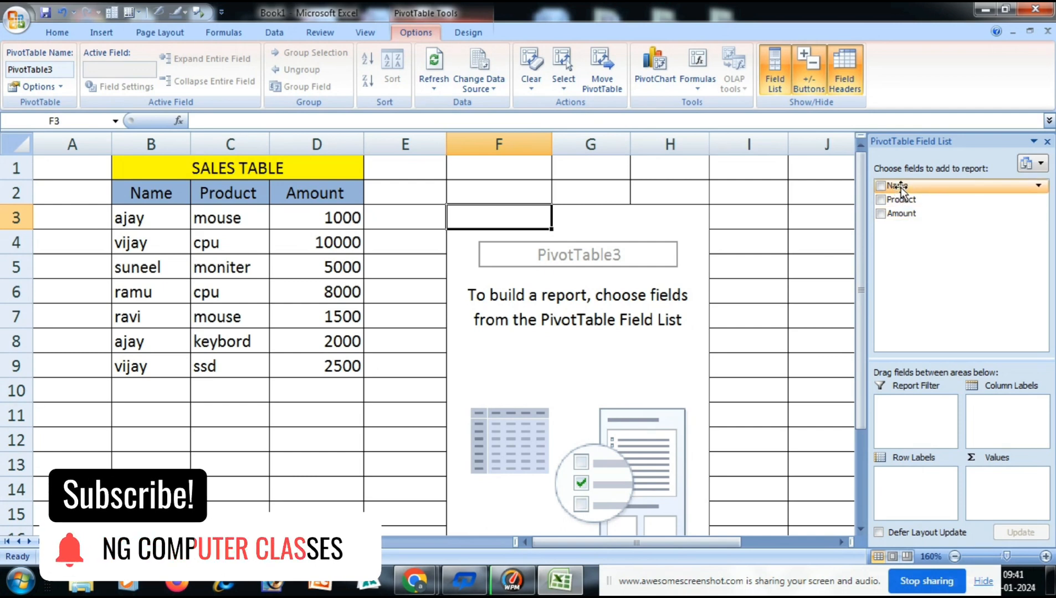
# Lay out the PivotTable with Name as column labels, Product as row labels and the sum of Amount as values.
pyautogui.moveTo(901, 187); pyautogui.dragTo(992, 395)
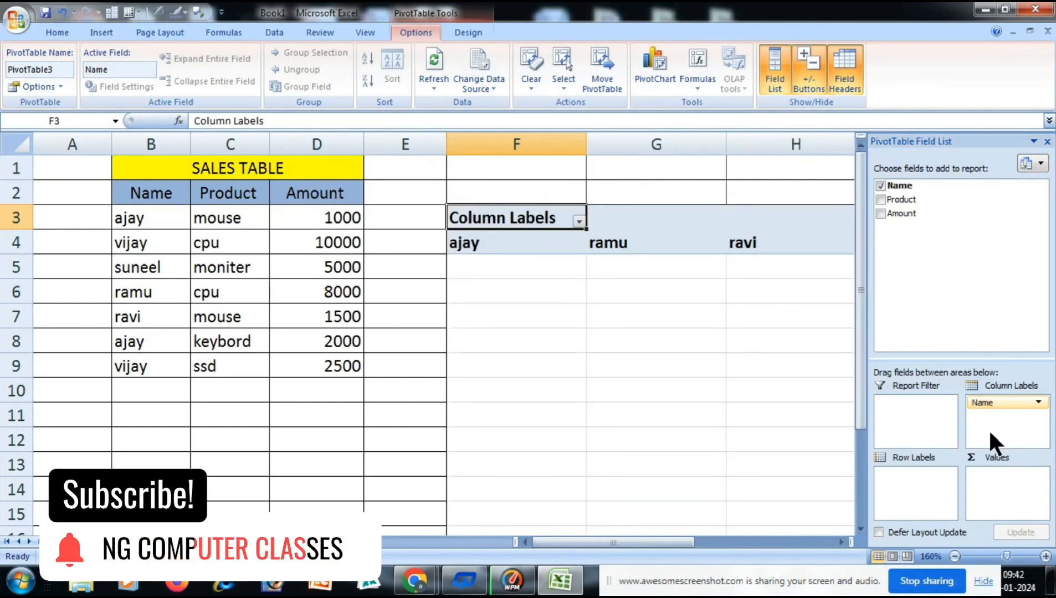
pyautogui.moveTo(904, 206); pyautogui.dragTo(895, 477)
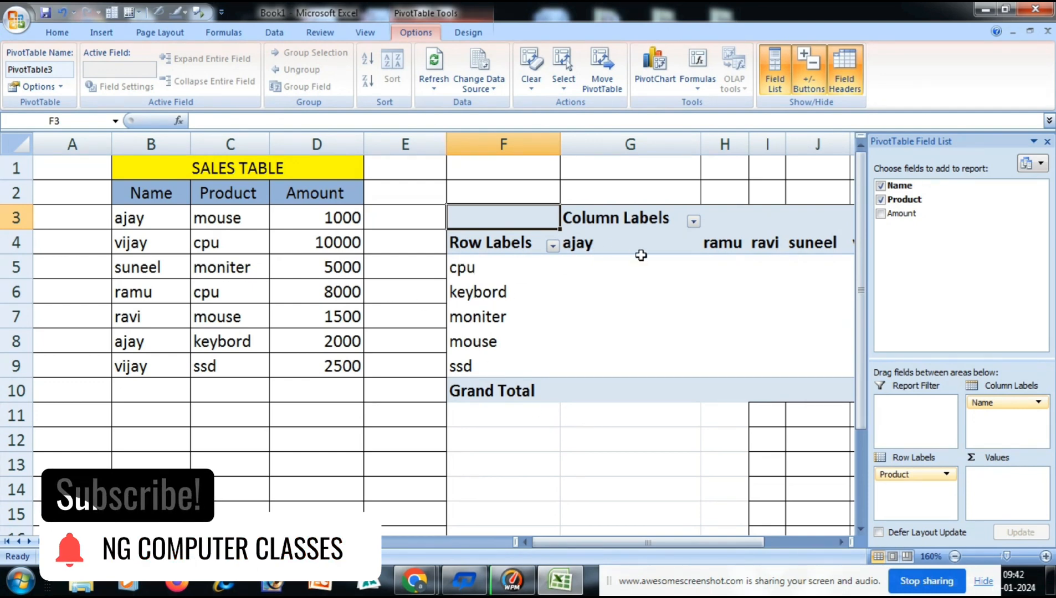
pyautogui.moveTo(907, 217); pyautogui.dragTo(974, 446)
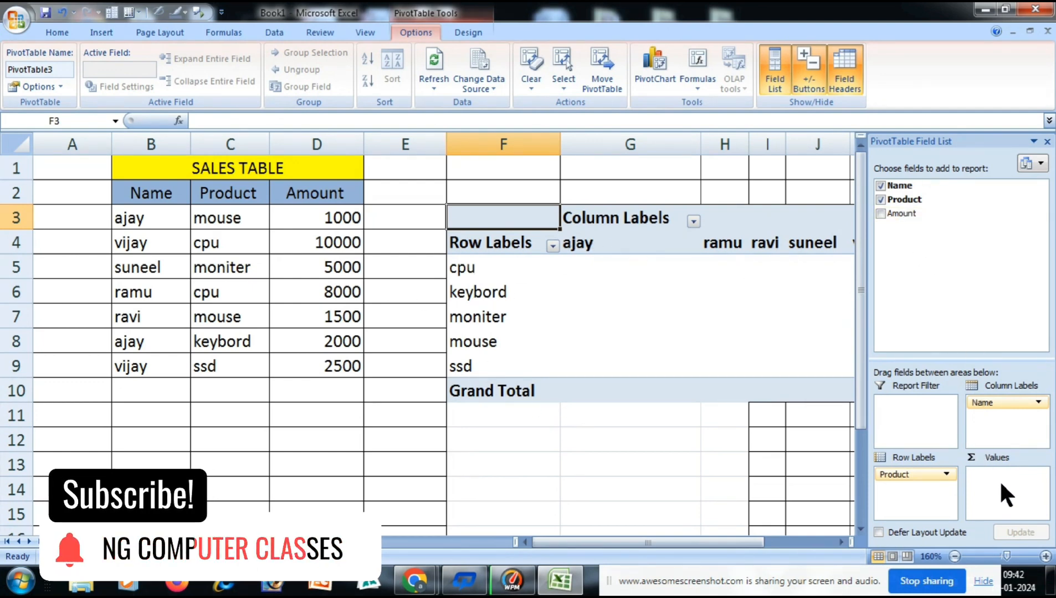
pyautogui.moveTo(898, 215); pyautogui.dragTo(985, 485)
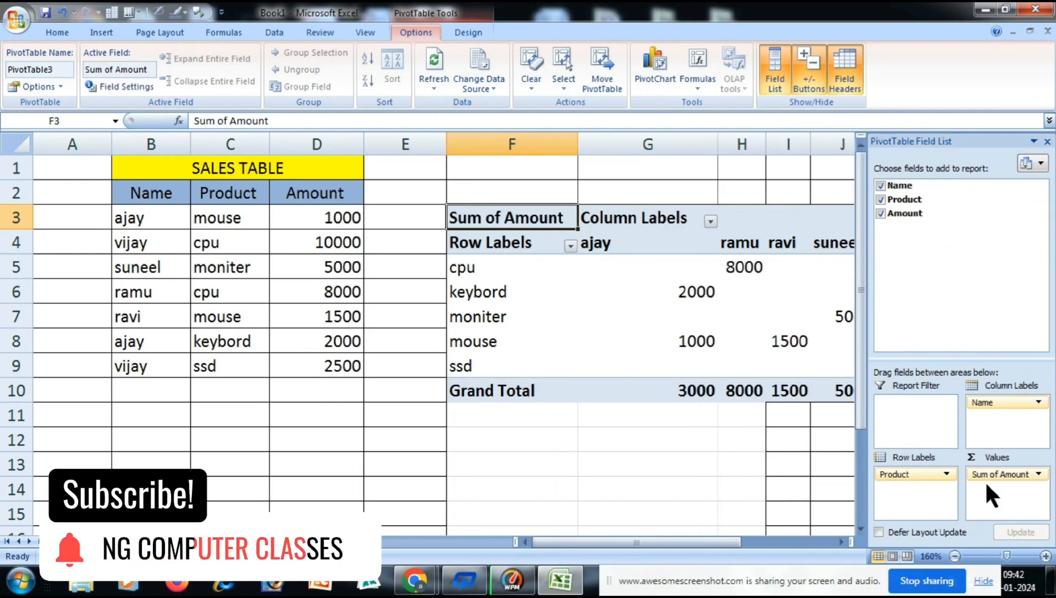
# Examine the PivotTable's product rows, comparing each product's amounts per name with its grand total.
pyautogui.moveTo(733, 542); pyautogui.dragTo(798, 547)
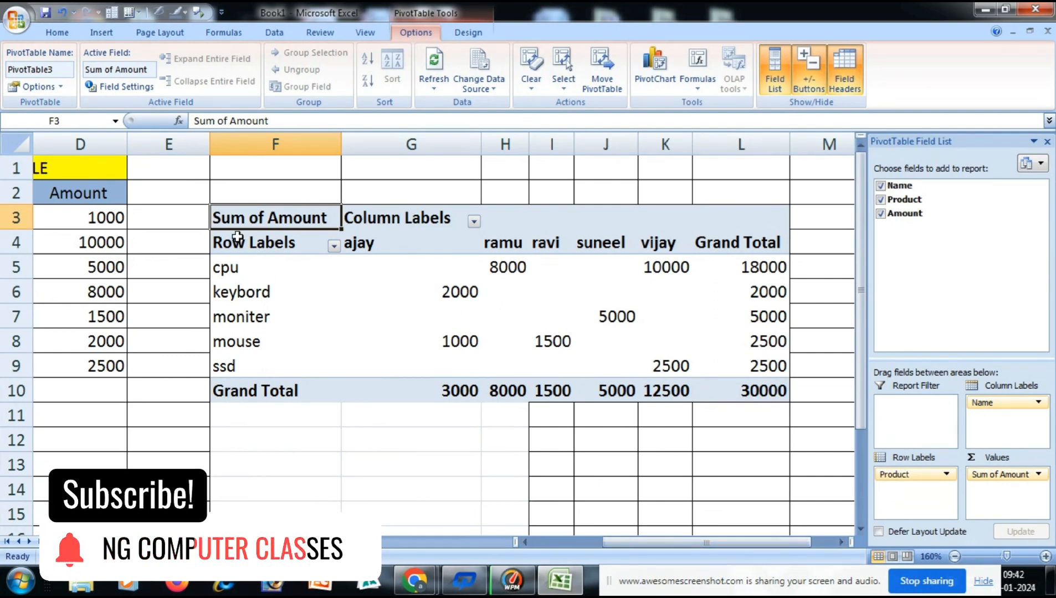
pyautogui.click(228, 268)
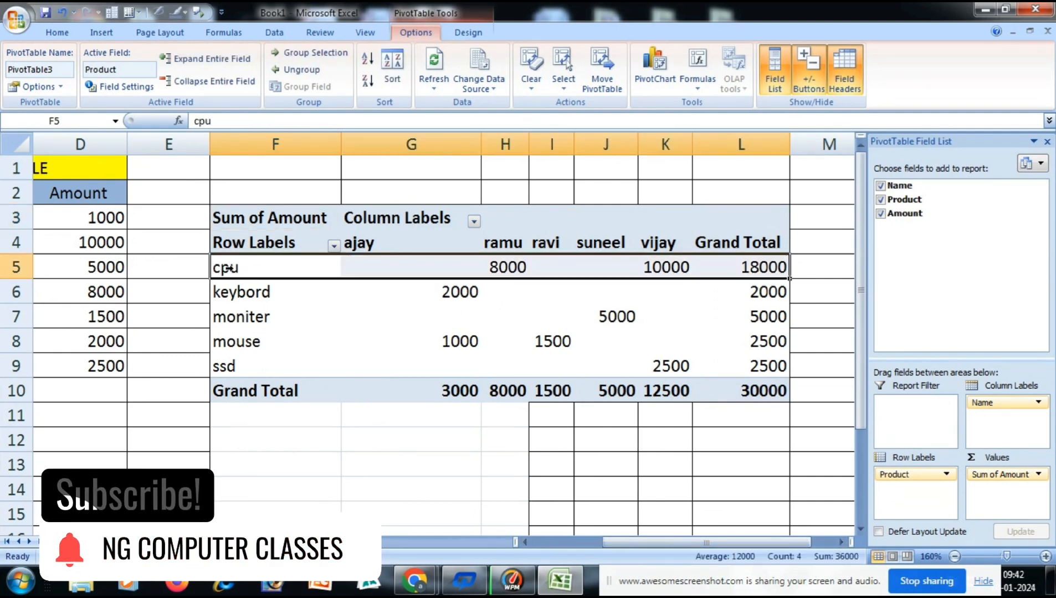
pyautogui.click(761, 267)
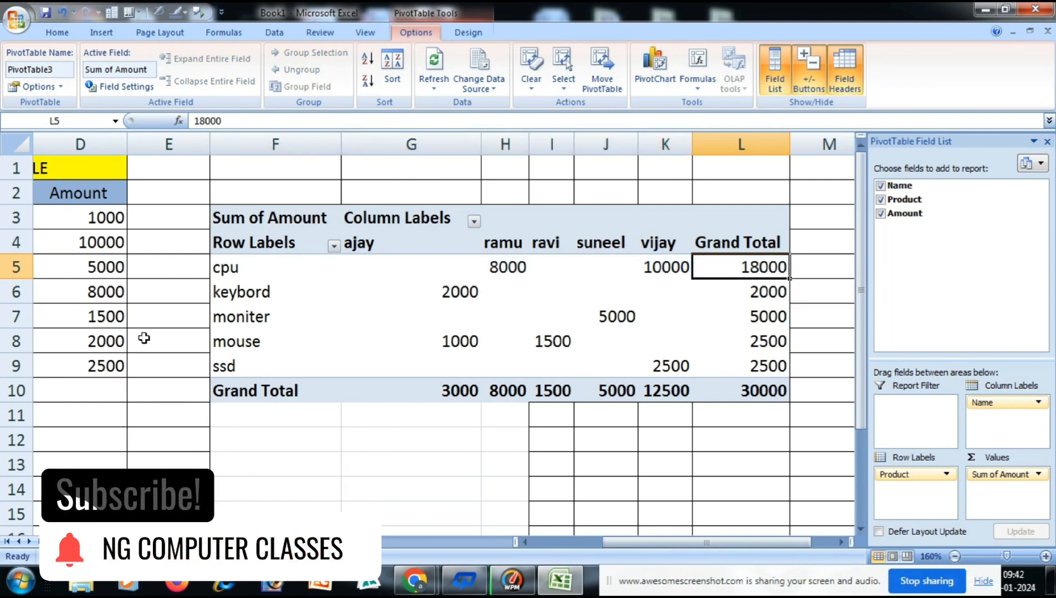
pyautogui.click(216, 293)
pyautogui.click(707, 290)
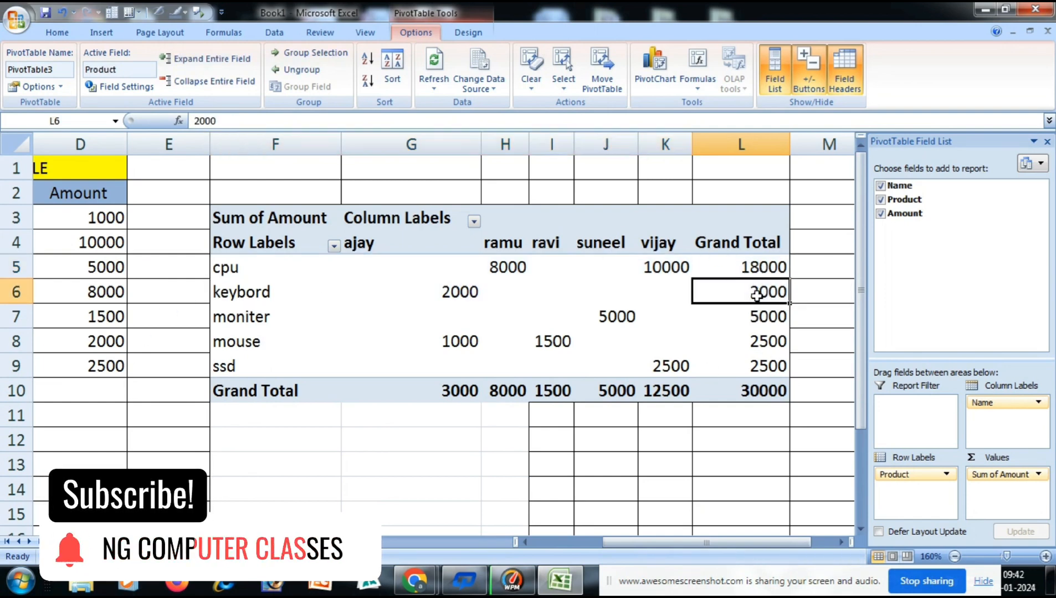
pyautogui.click(720, 305)
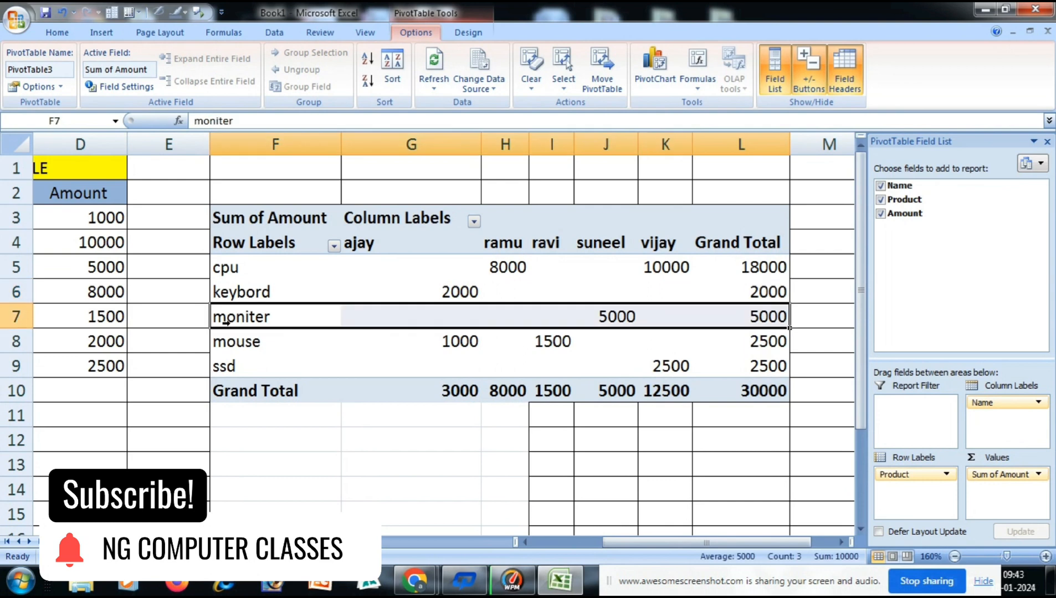
pyautogui.click(740, 313)
pyautogui.click(230, 342)
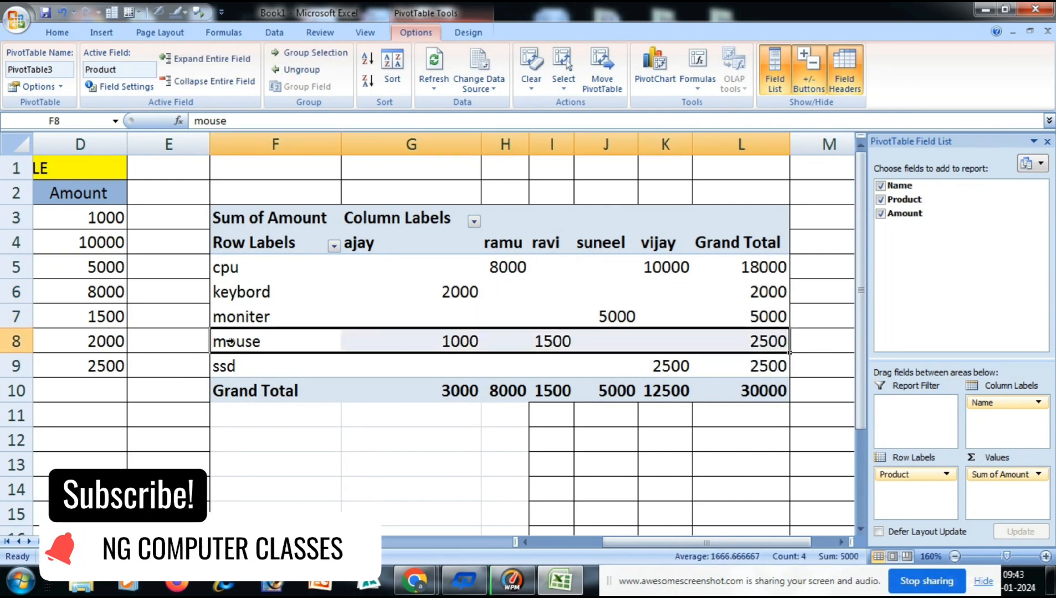
pyautogui.click(744, 342)
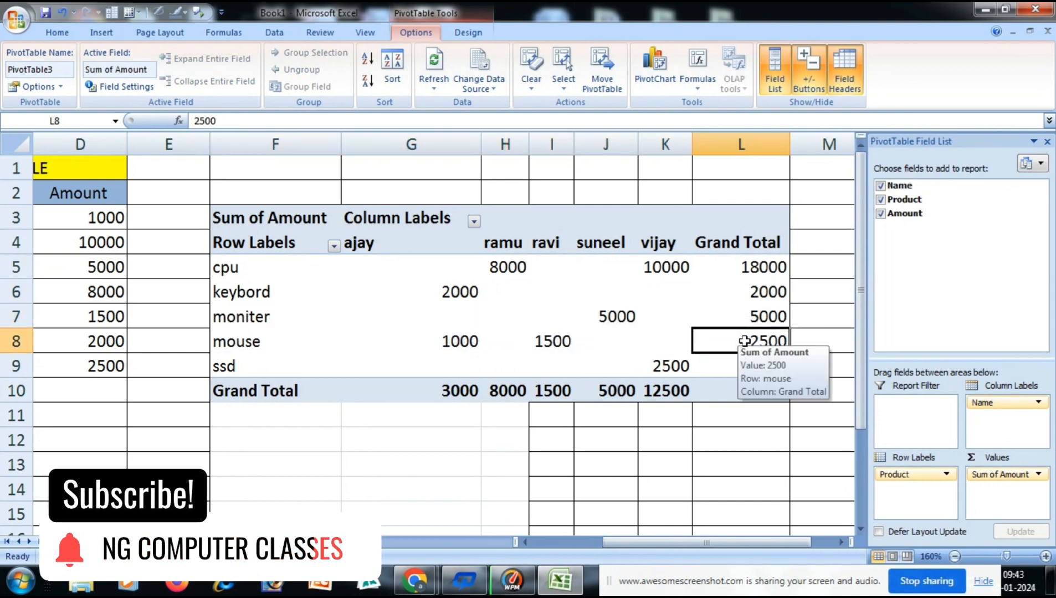
pyautogui.click(211, 266)
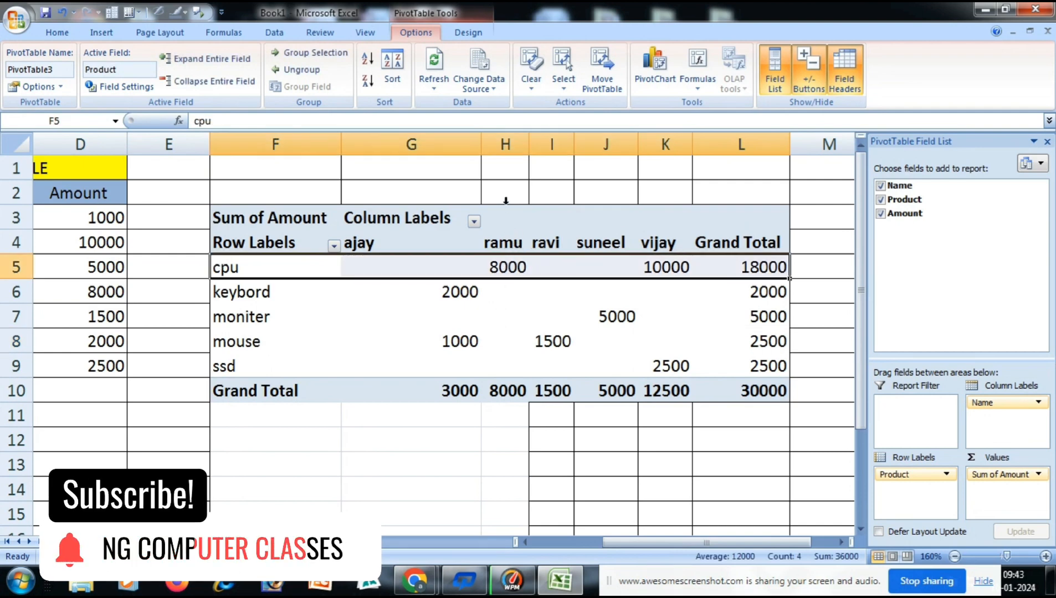
pyautogui.moveTo(505, 269)
pyautogui.moveTo(665, 270)
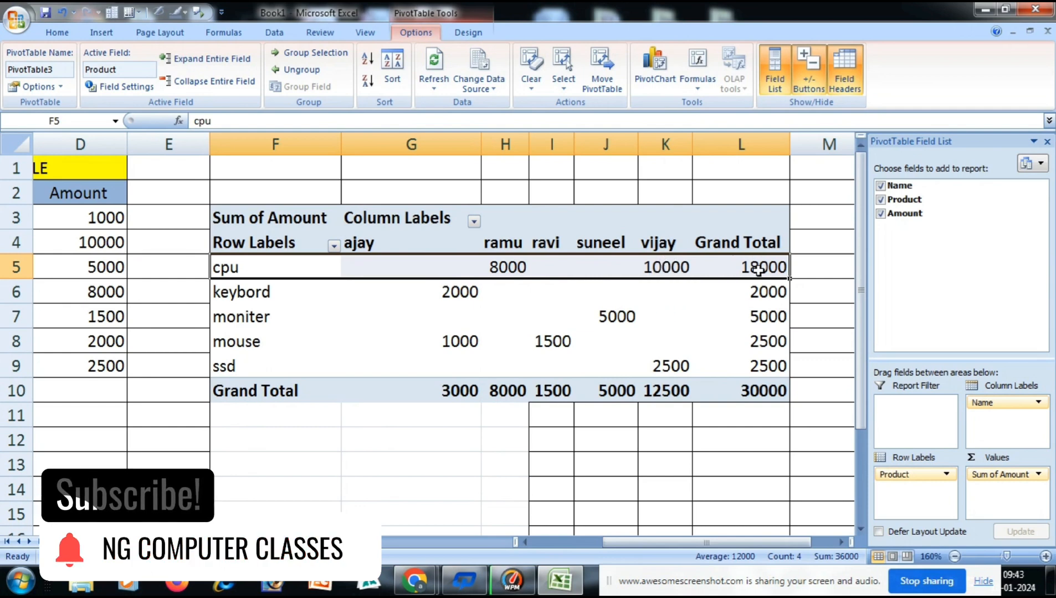
pyautogui.moveTo(756, 270)
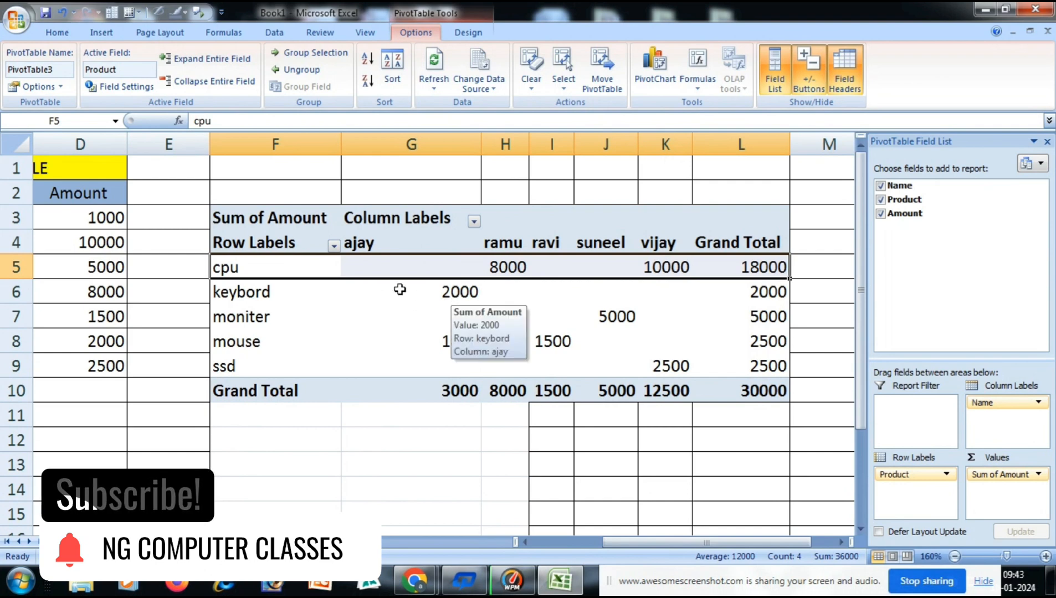
# Examine the PivotTable's name columns and their totals in the Grand Total row, including the overall total.
pyautogui.click(411, 144)
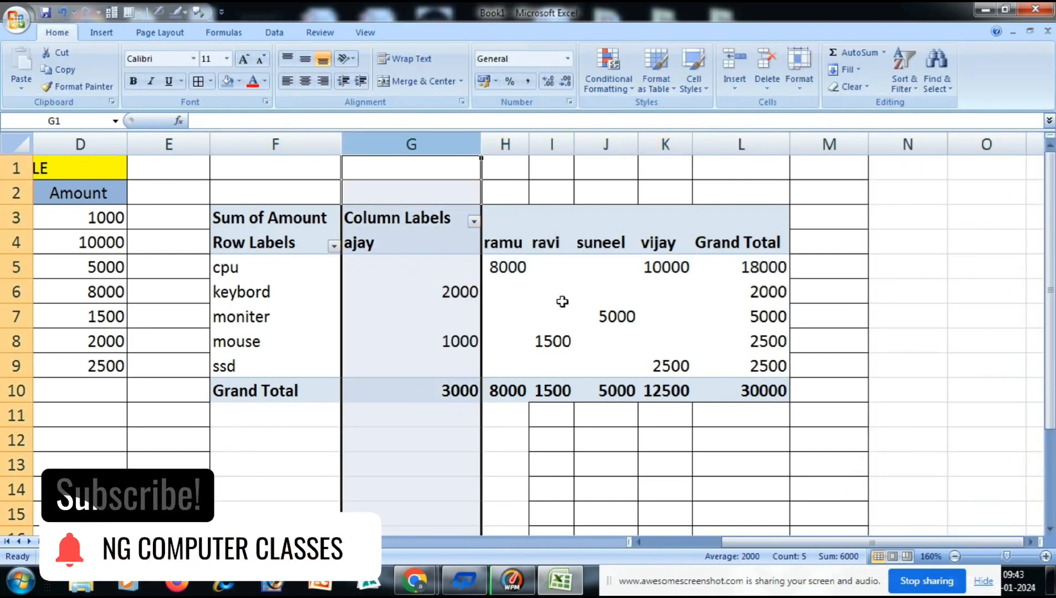
pyautogui.moveTo(763, 297)
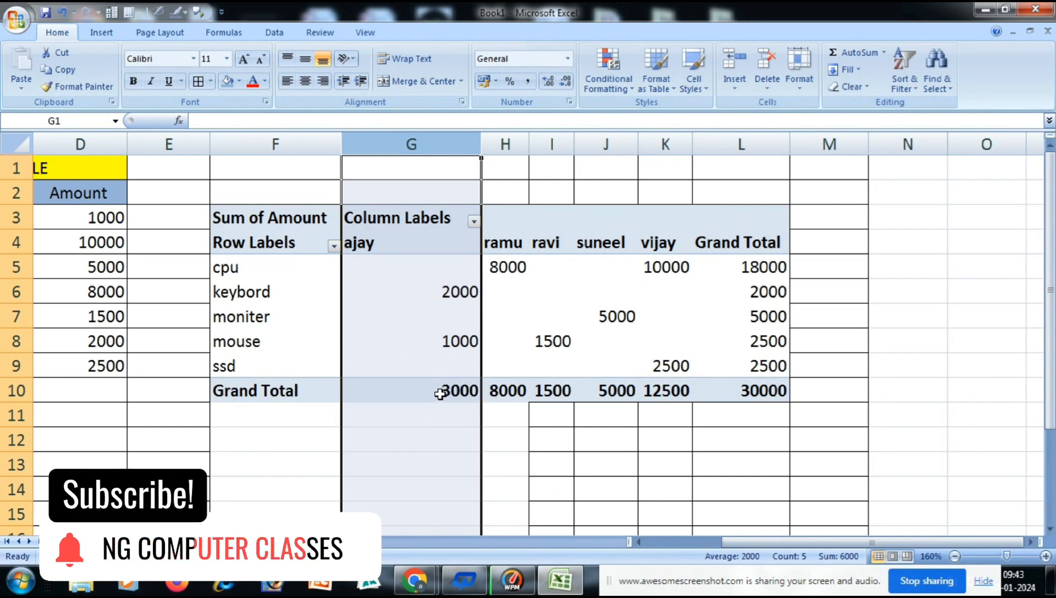
pyautogui.moveTo(439, 393)
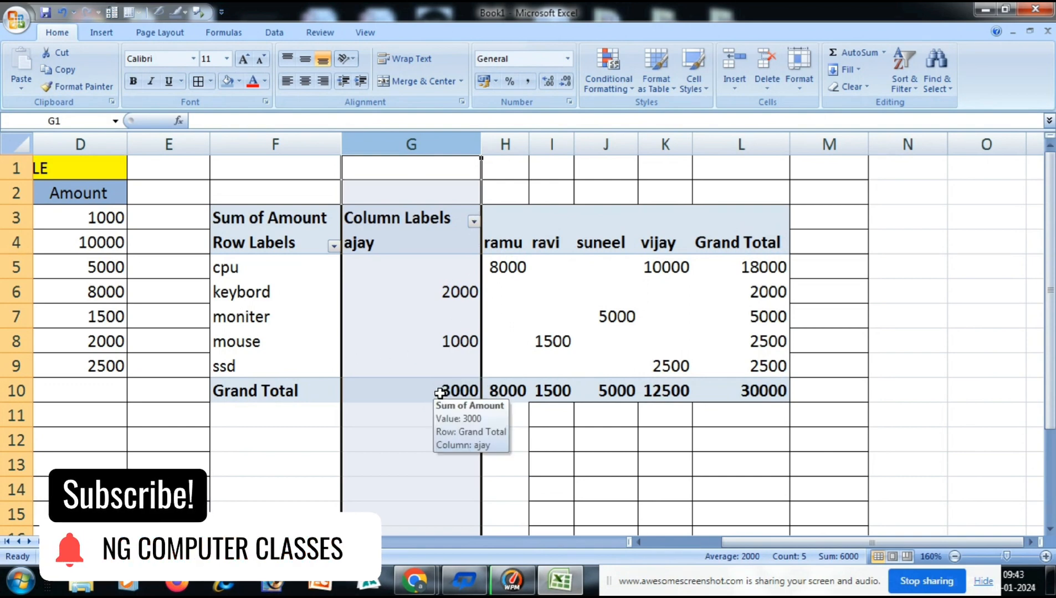
pyautogui.click(501, 391)
pyautogui.click(551, 391)
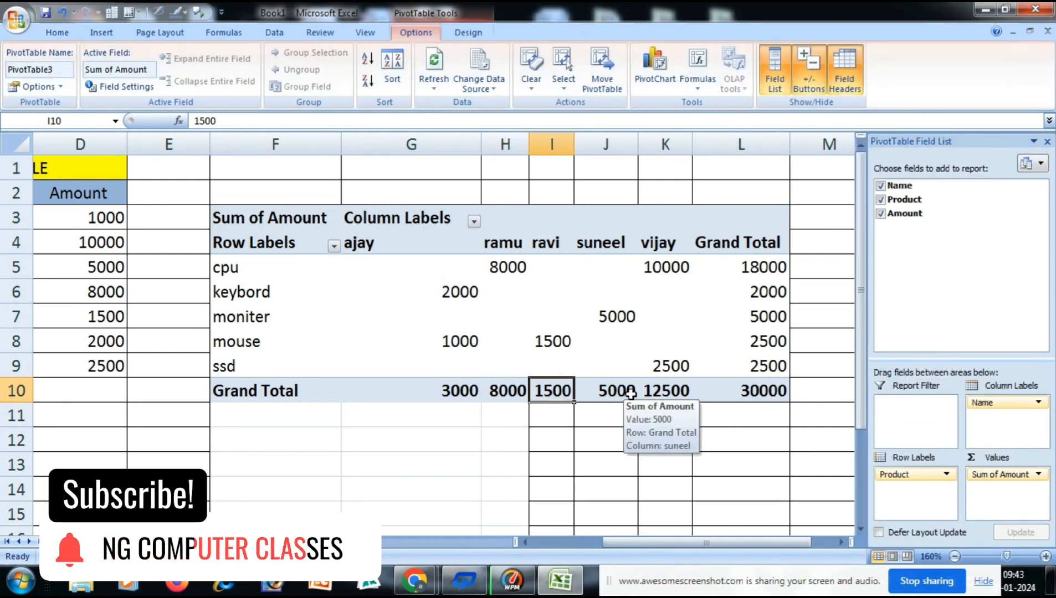
pyautogui.click(616, 392)
pyautogui.click(659, 392)
pyautogui.press('Right')
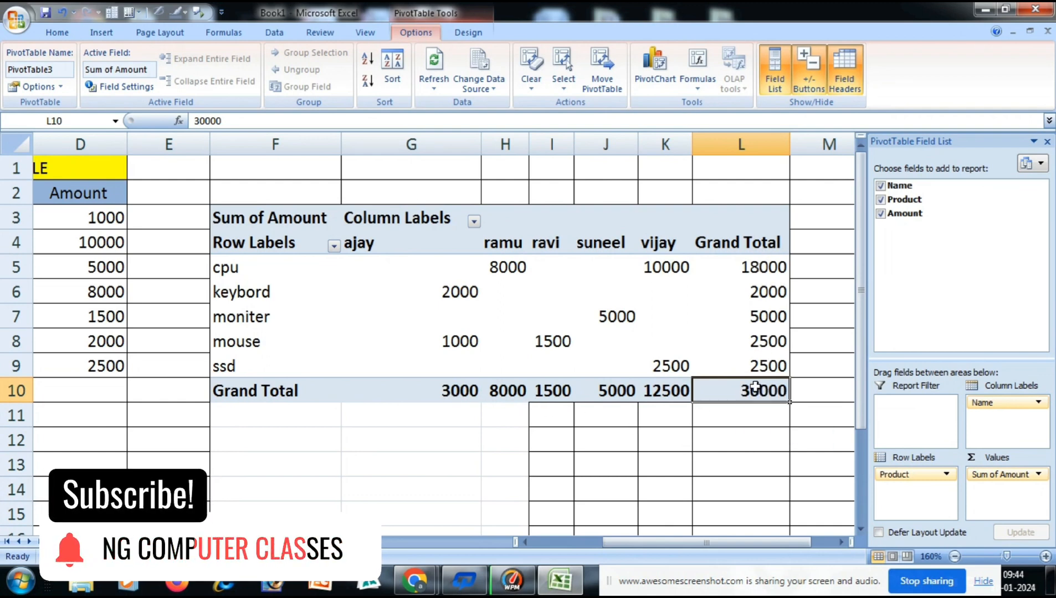
pyautogui.moveTo(727, 396)
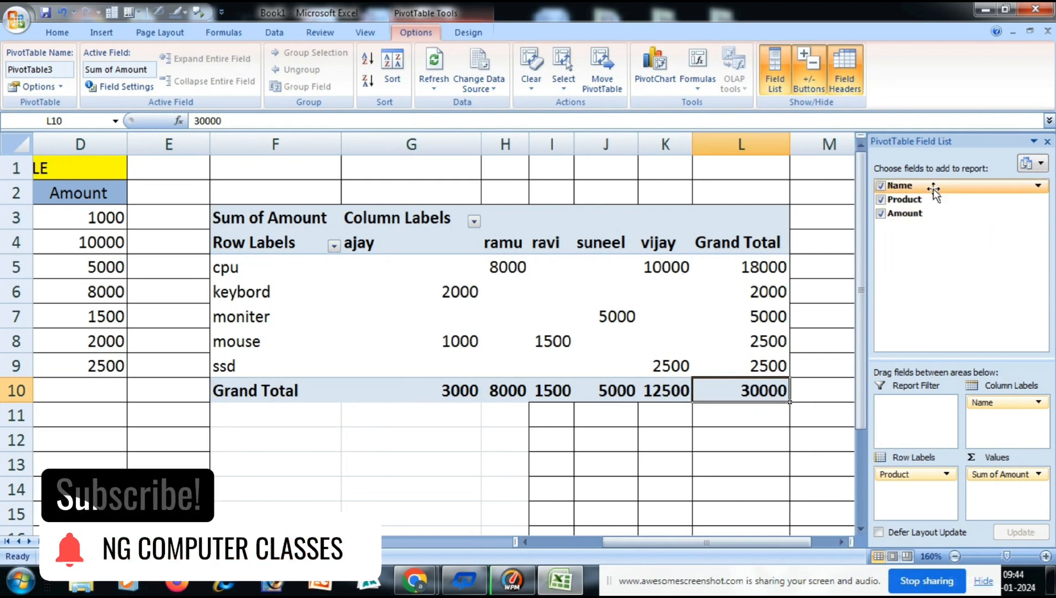
# Remove the Name, Product and Amount fields from the PivotTable report.
pyautogui.click(881, 186)
pyautogui.click(880, 199)
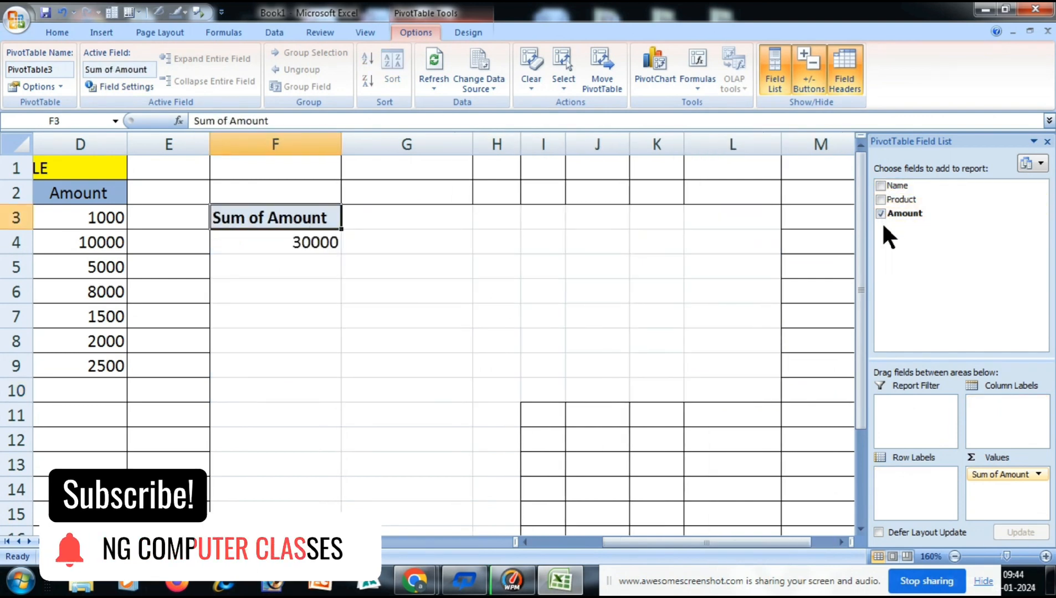
pyautogui.click(880, 214)
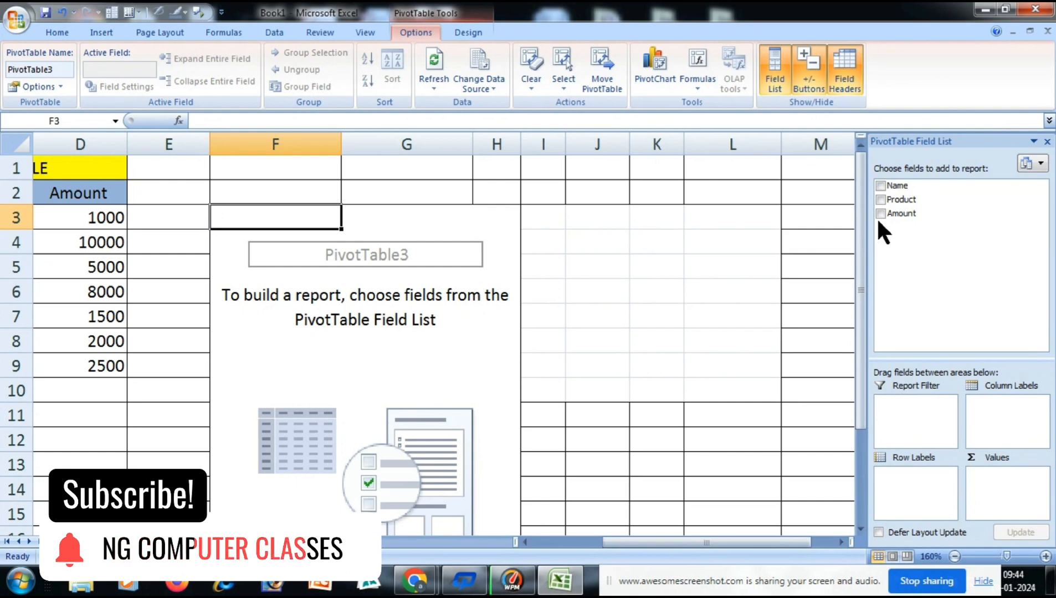
# Build a PivotTable report with Name as row labels and Amount as the values field.
pyautogui.click(880, 185)
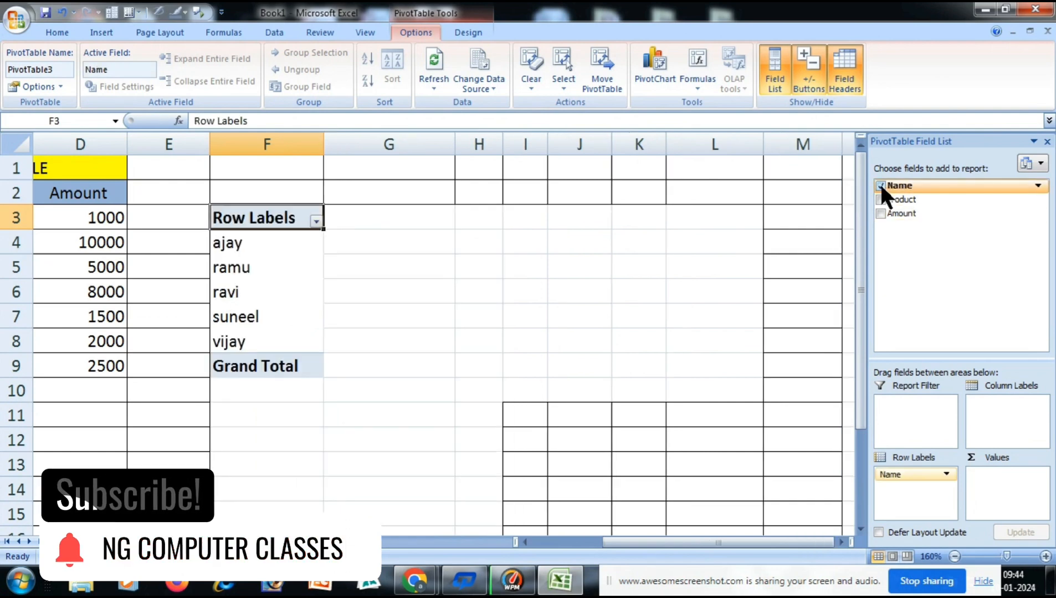
pyautogui.click(880, 214)
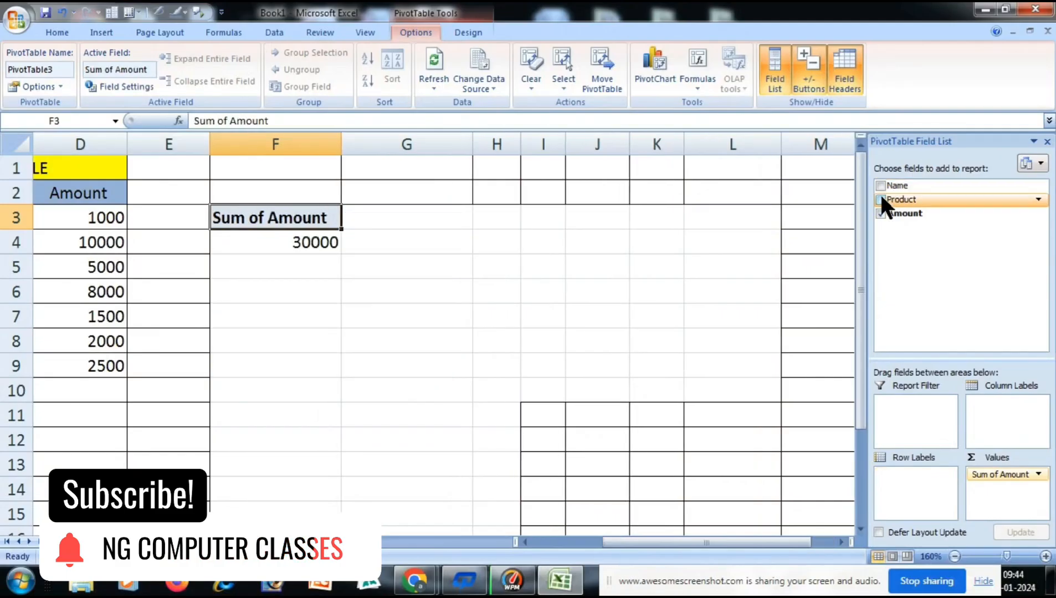
# Clear the Name and Amount report and rebuild it with Product as row labels and the sum of Amount as values.
pyautogui.click(881, 213)
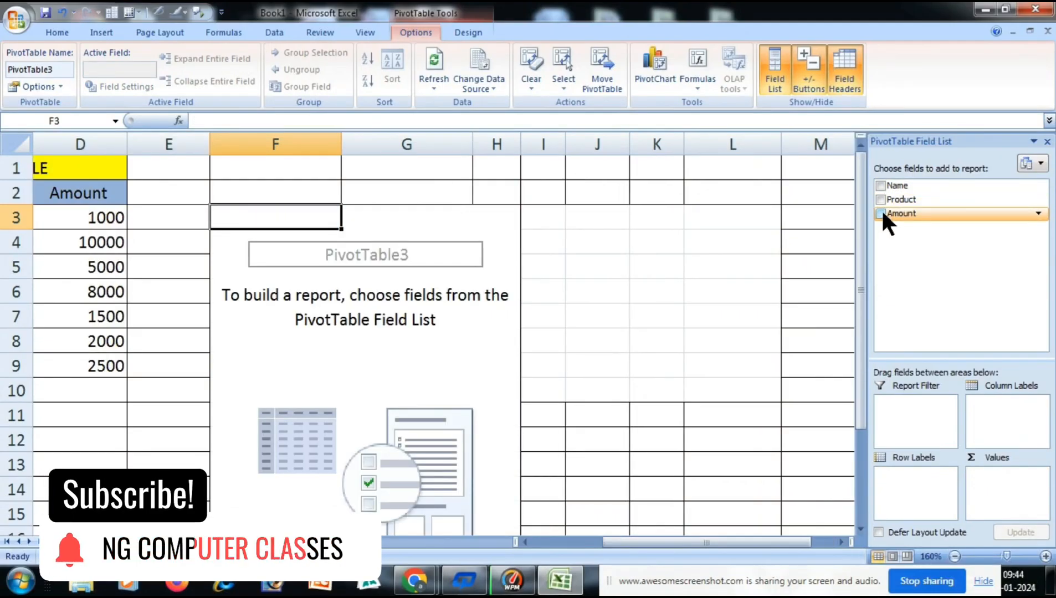
pyautogui.click(880, 199)
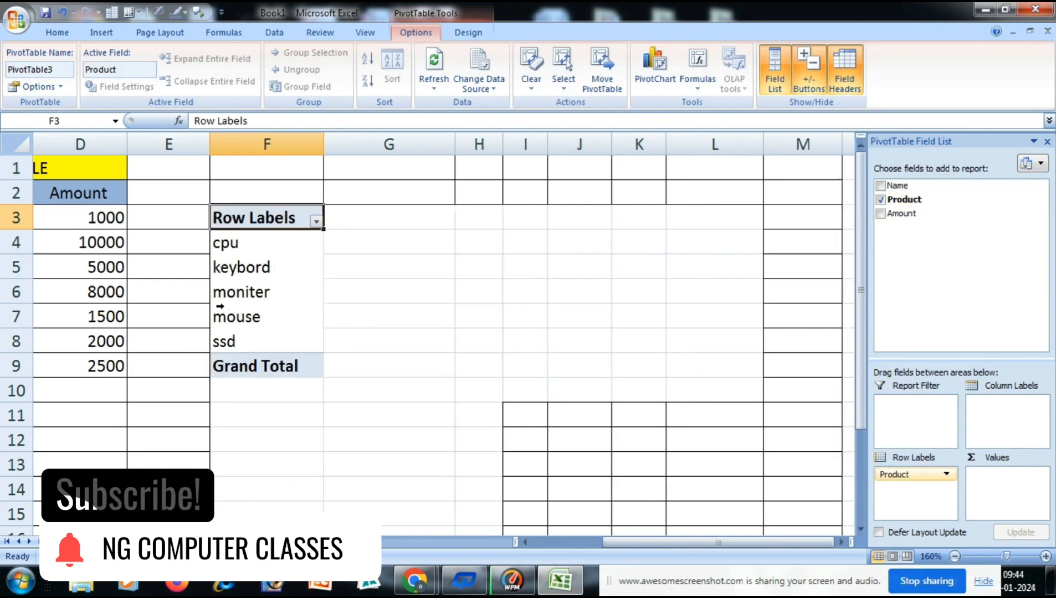
pyautogui.click(881, 214)
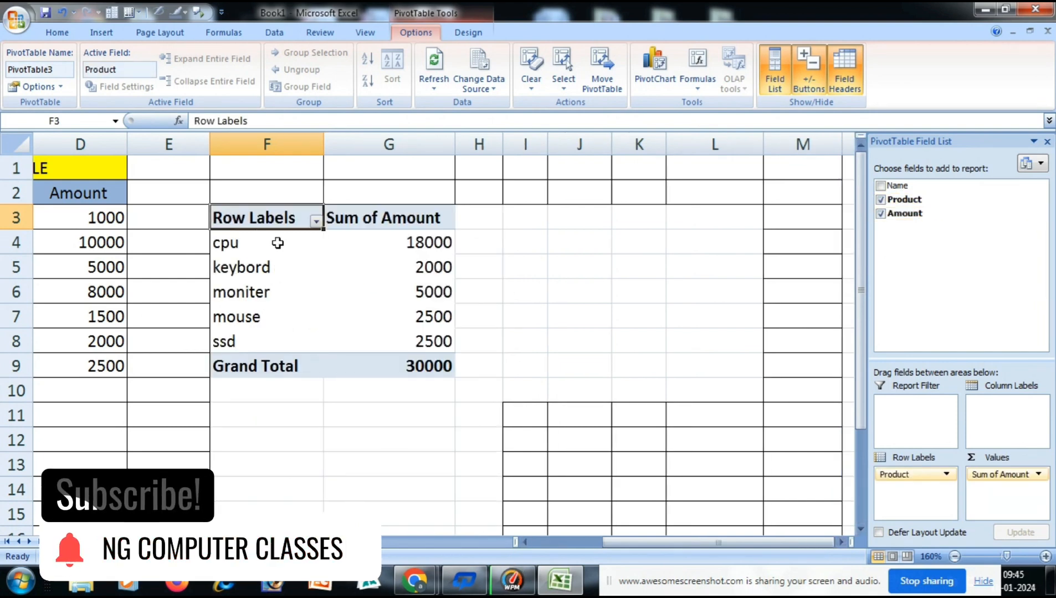